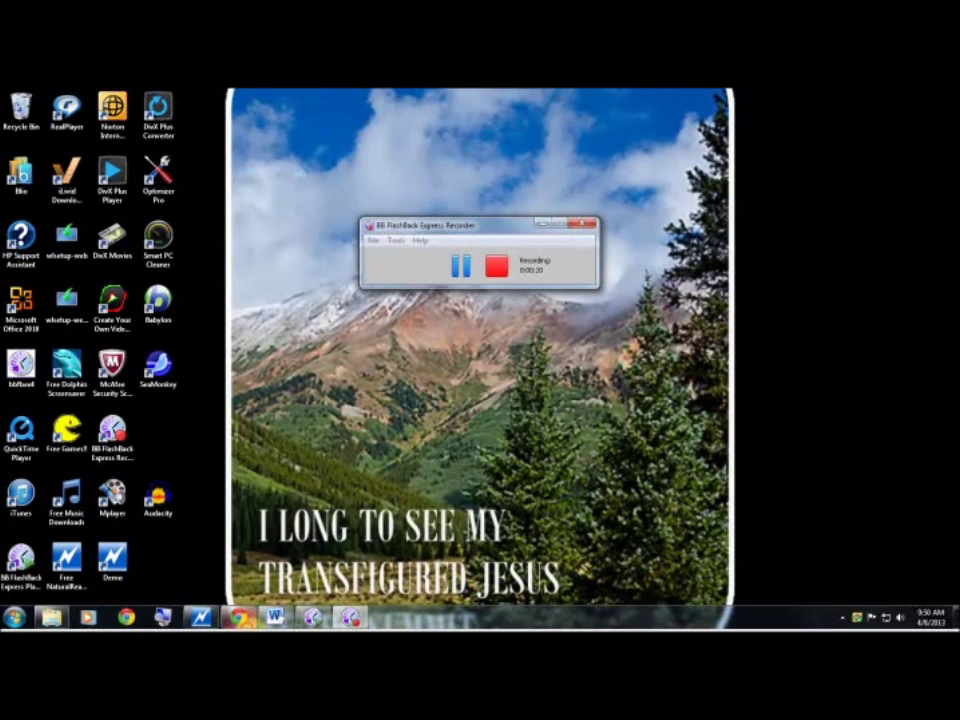
pyautogui.click(238, 616)
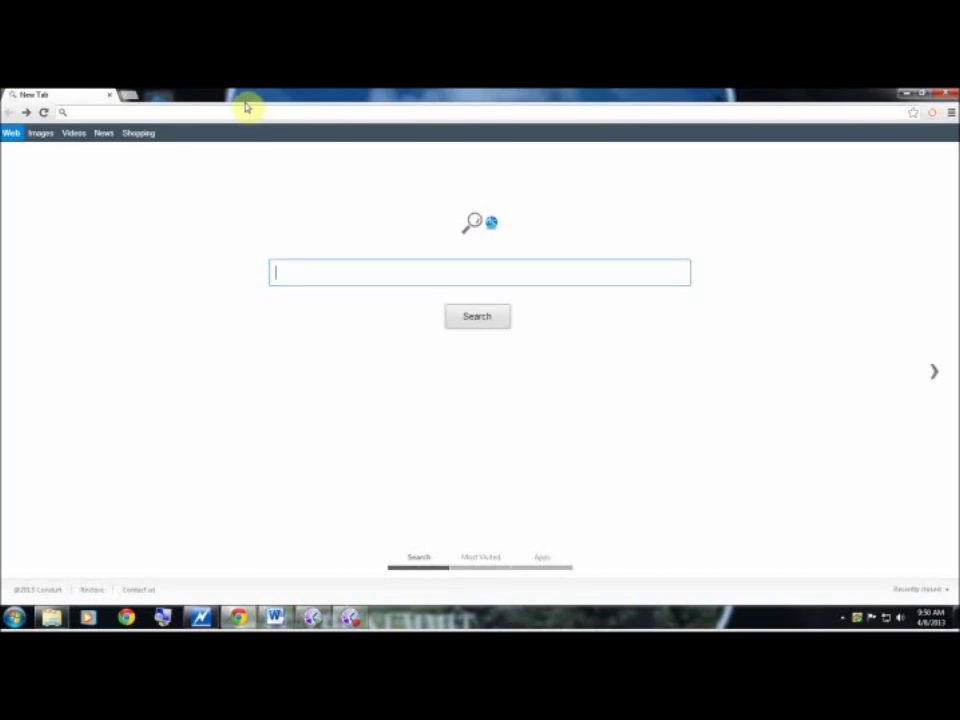
pyautogui.click(251, 113)
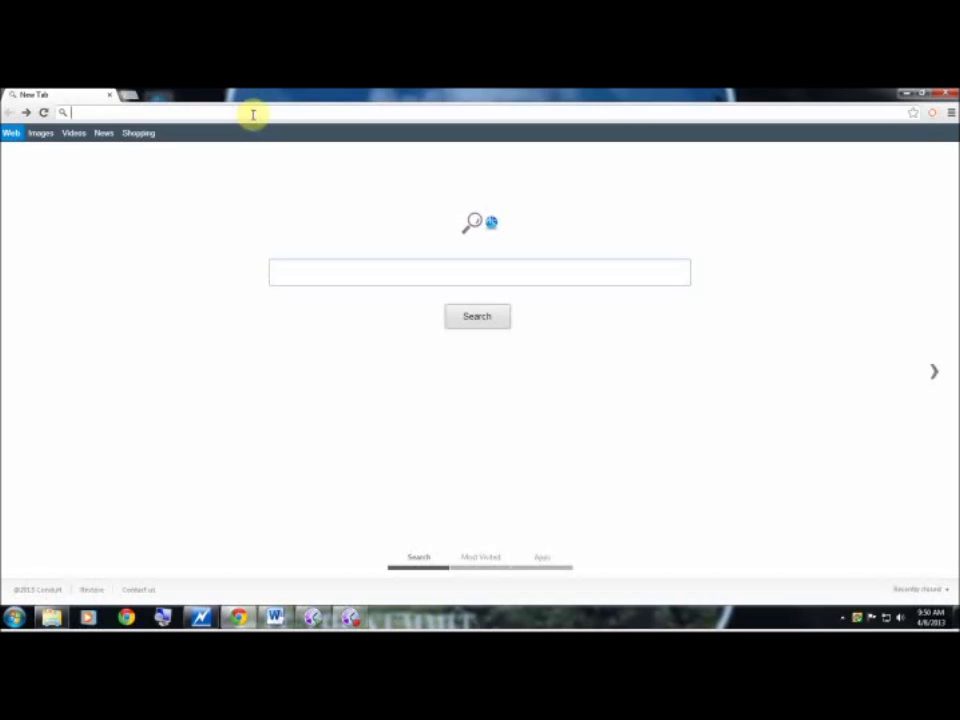
pyautogui.write('www.bes')
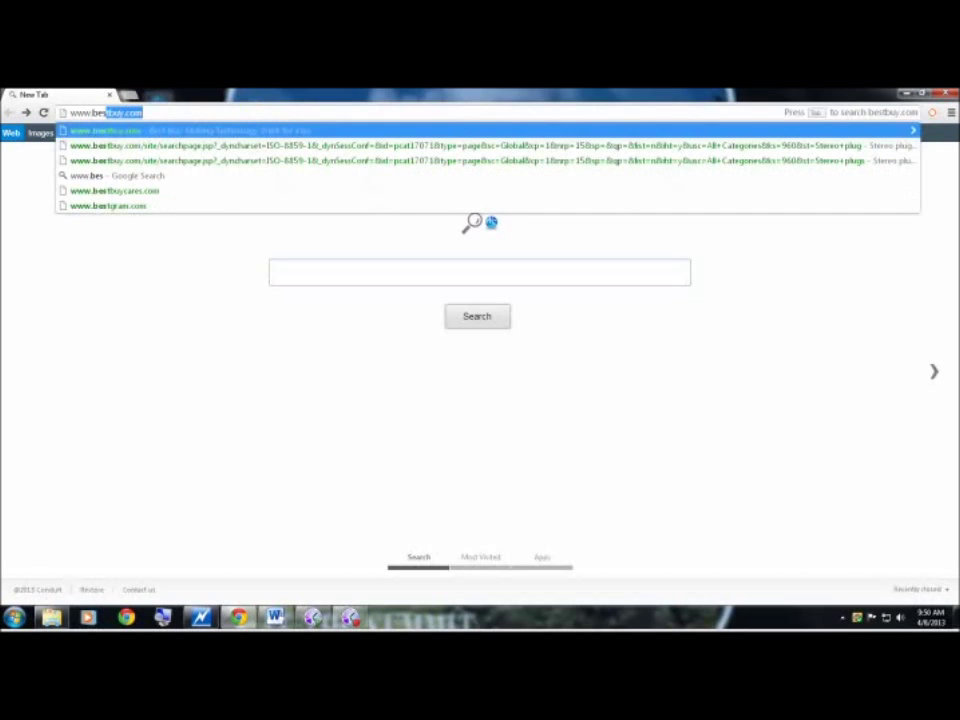
pyautogui.write('tbuy')
pyautogui.press('Return')
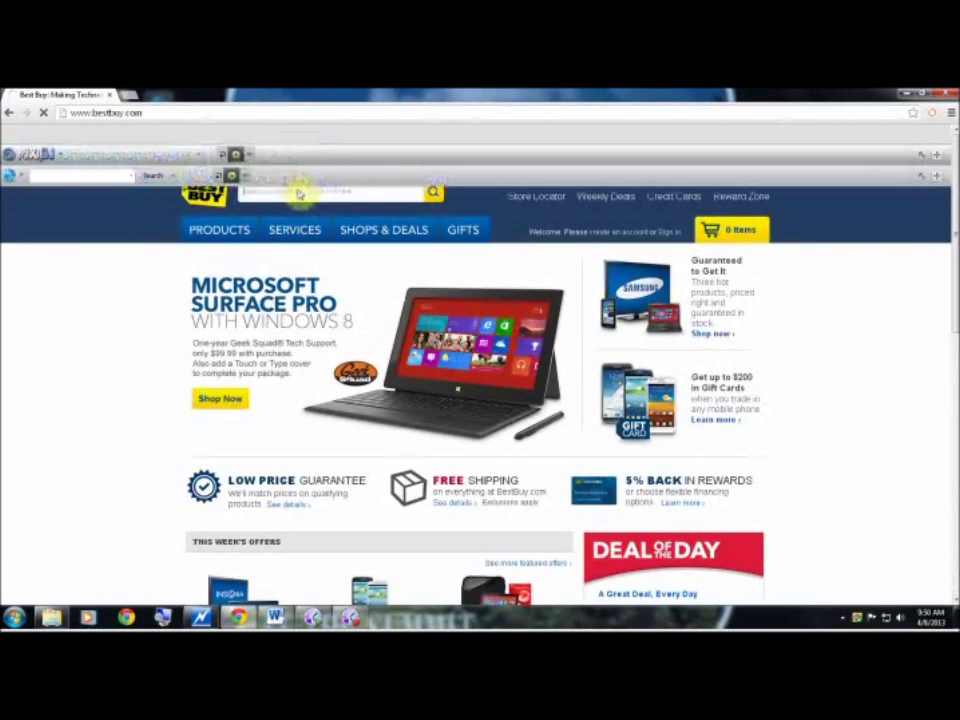
# Search Best Buy for 'Stereo plug' and open the 25 ft eForCity 3.5mm cable's product page.
pyautogui.write('tereo p')
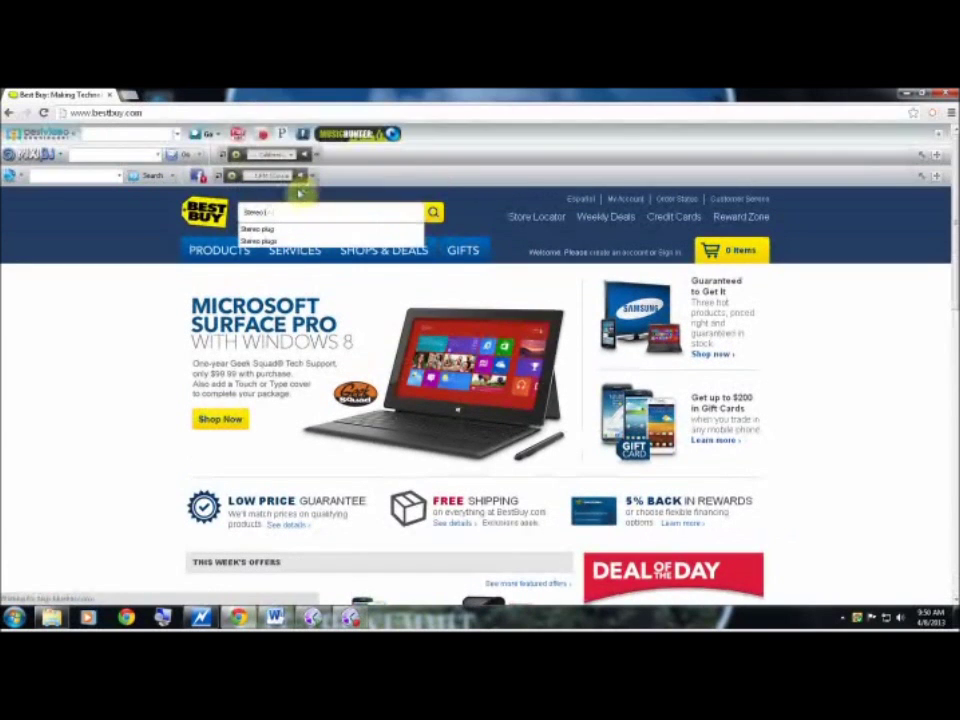
pyautogui.write('lu')
pyautogui.press('Return')
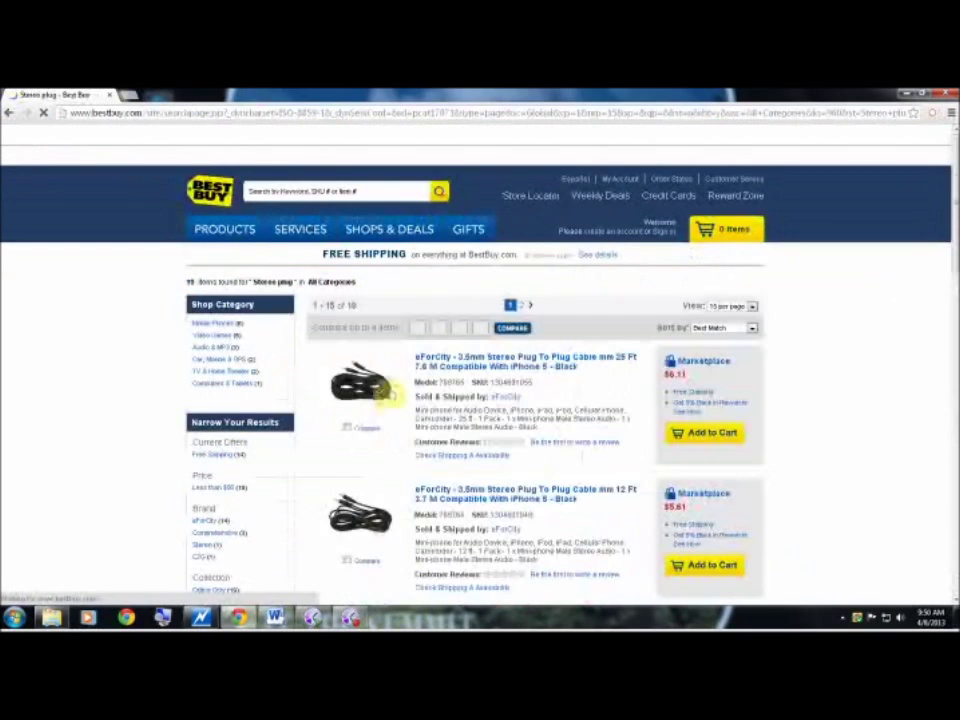
pyautogui.scroll(-1, 389, 400)
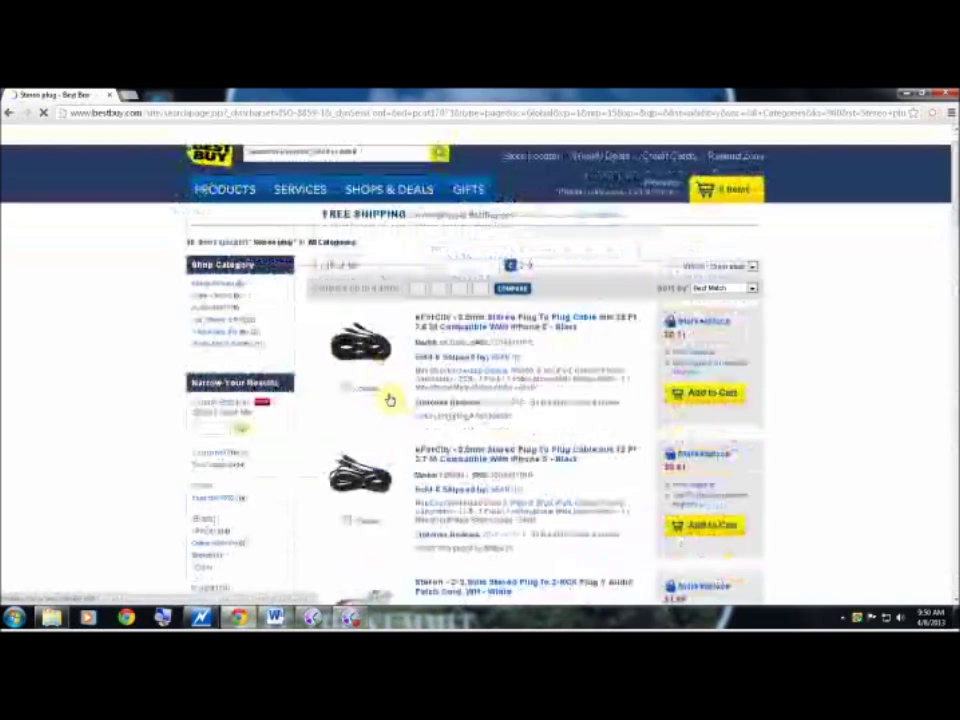
pyautogui.scroll(-1, 389, 400)
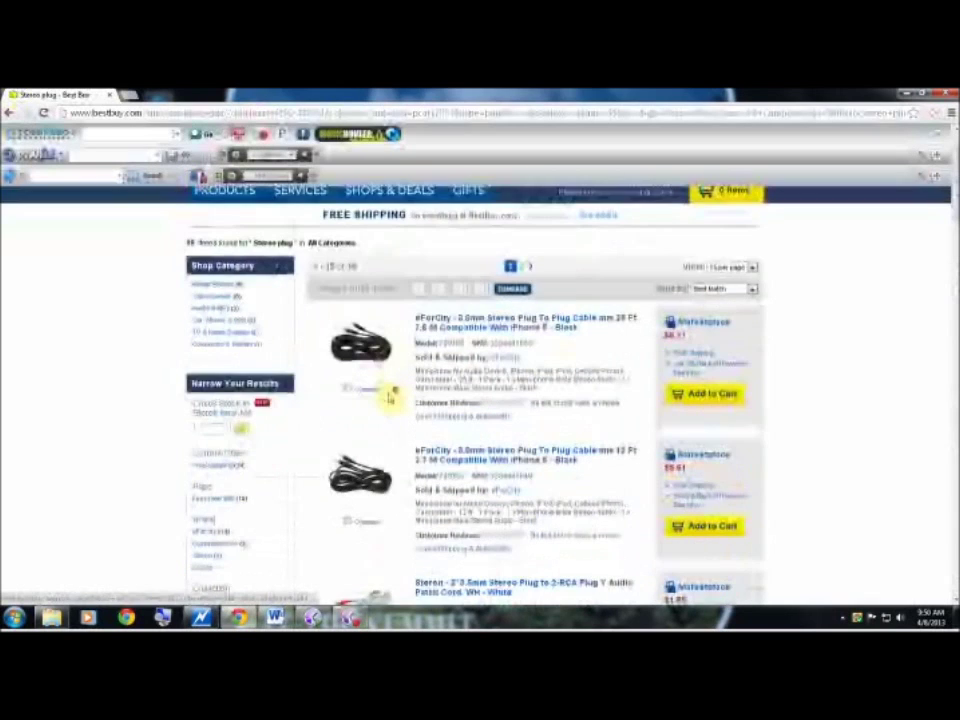
pyautogui.scroll(-2, 390, 398)
pyautogui.scroll(-4, 390, 398)
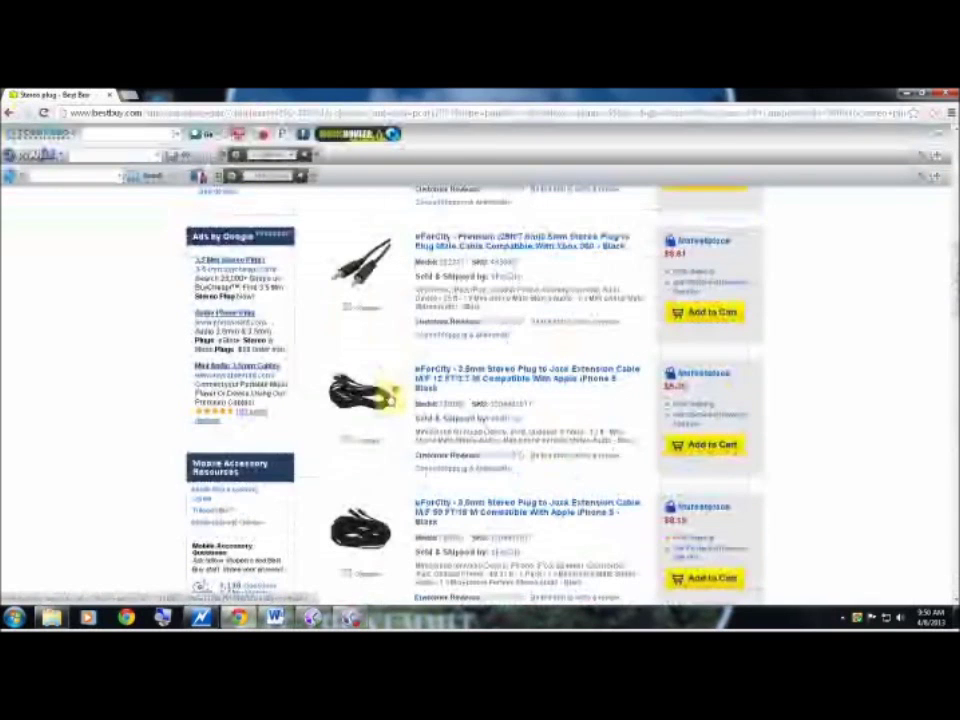
pyautogui.scroll(-4, 390, 398)
pyautogui.scroll(-4, 390, 398)
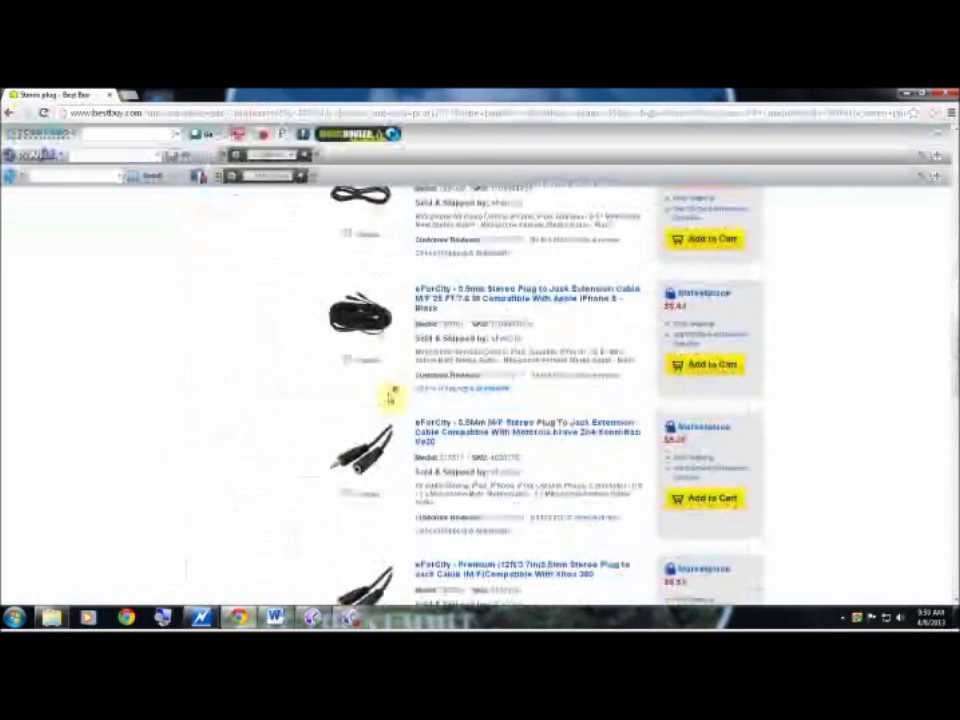
pyautogui.scroll(-5, 390, 398)
pyautogui.scroll(-3, 390, 398)
pyautogui.scroll(-3, 390, 398)
pyautogui.scroll(10, 390, 398)
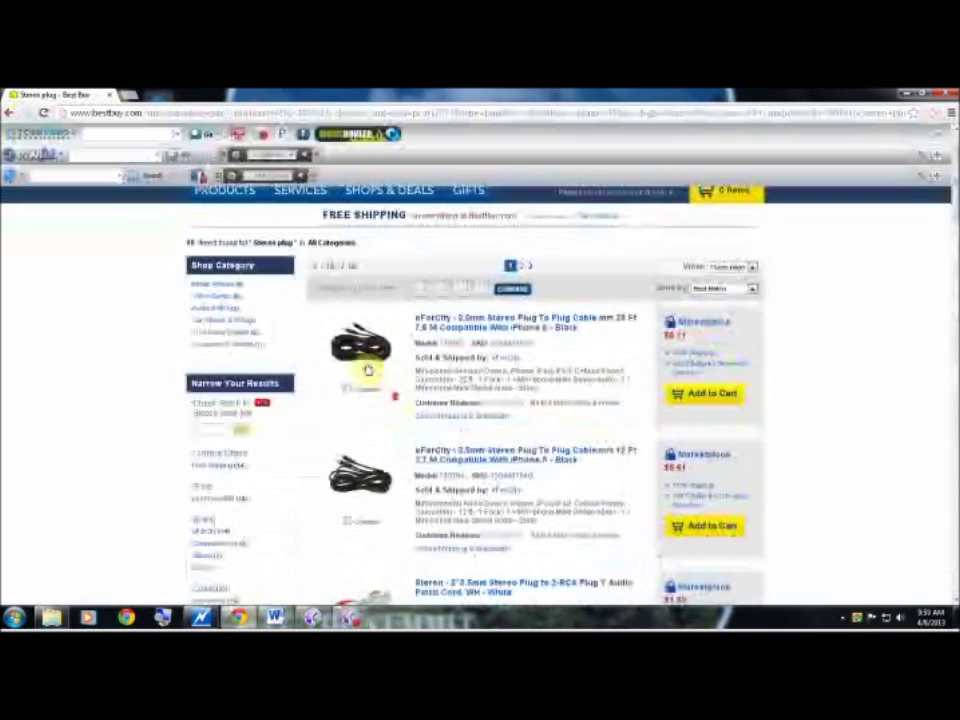
pyautogui.click(366, 357)
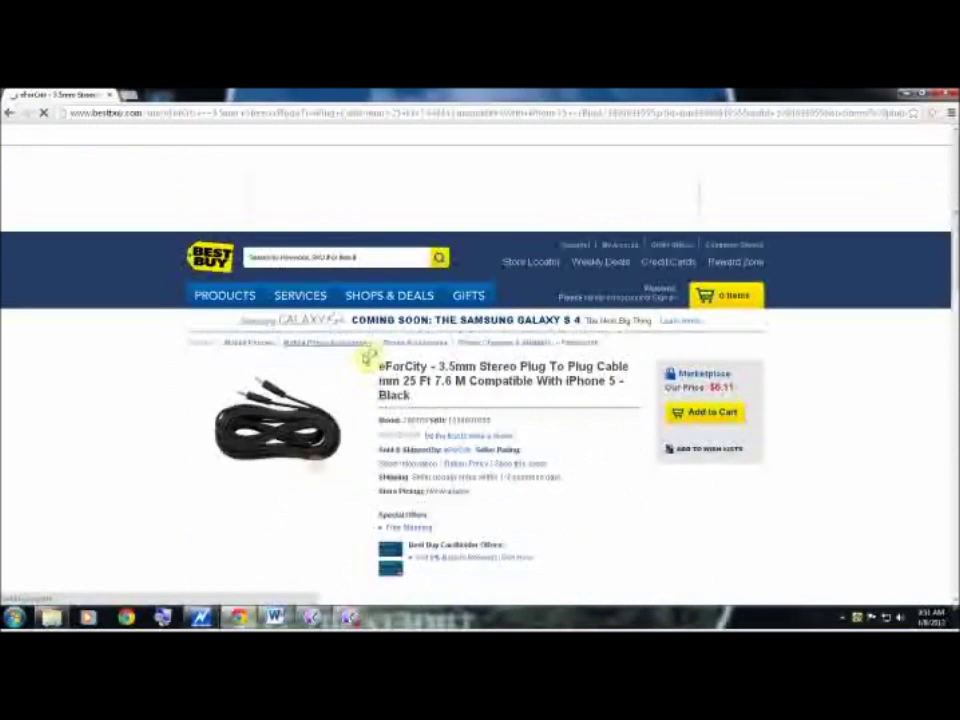
# Look over the eForCity cable product page, then minimise Chrome to show the desktop.
pyautogui.scroll(-1, 340, 340)
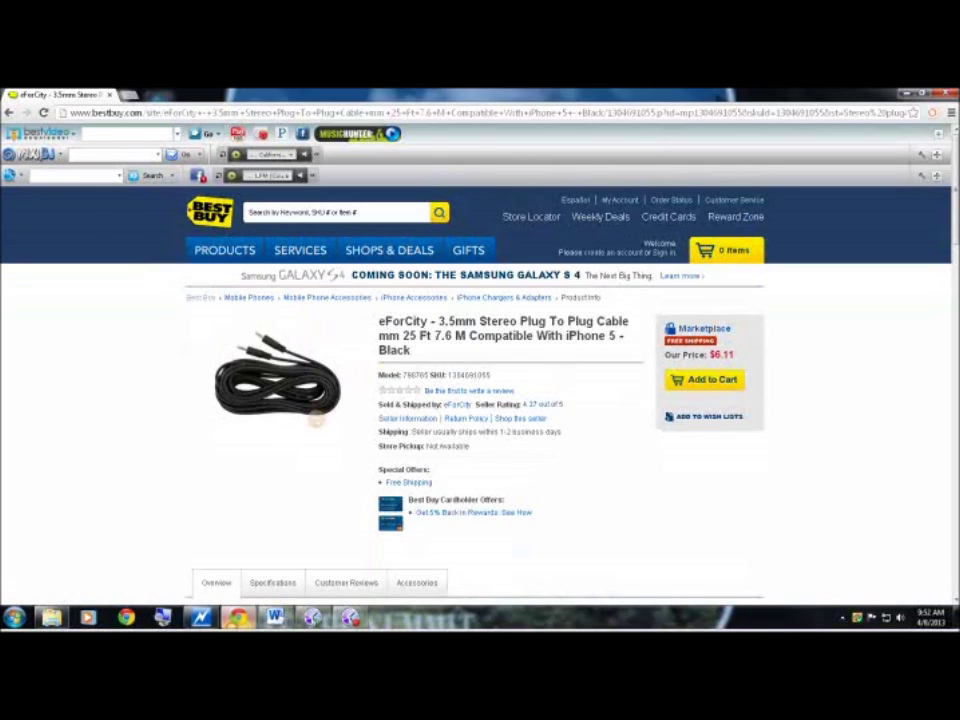
pyautogui.click(237, 617)
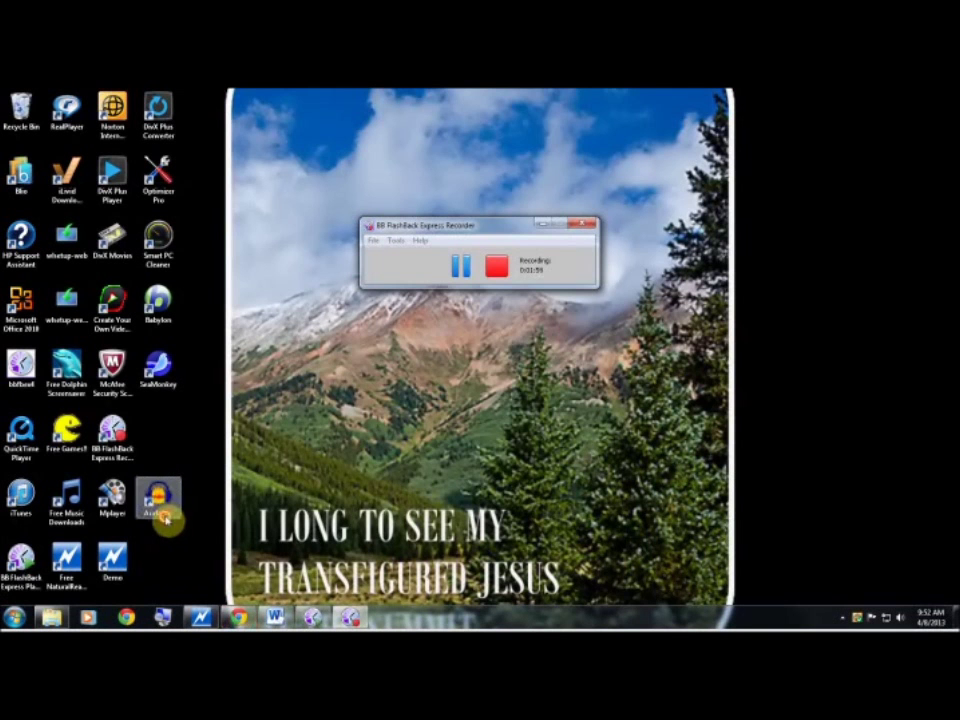
# Launch Audacity from the desktop, dismiss the welcome dialog, and start recording a new stereo track.
pyautogui.click(165, 518)
pyautogui.doubleClick(163, 516)
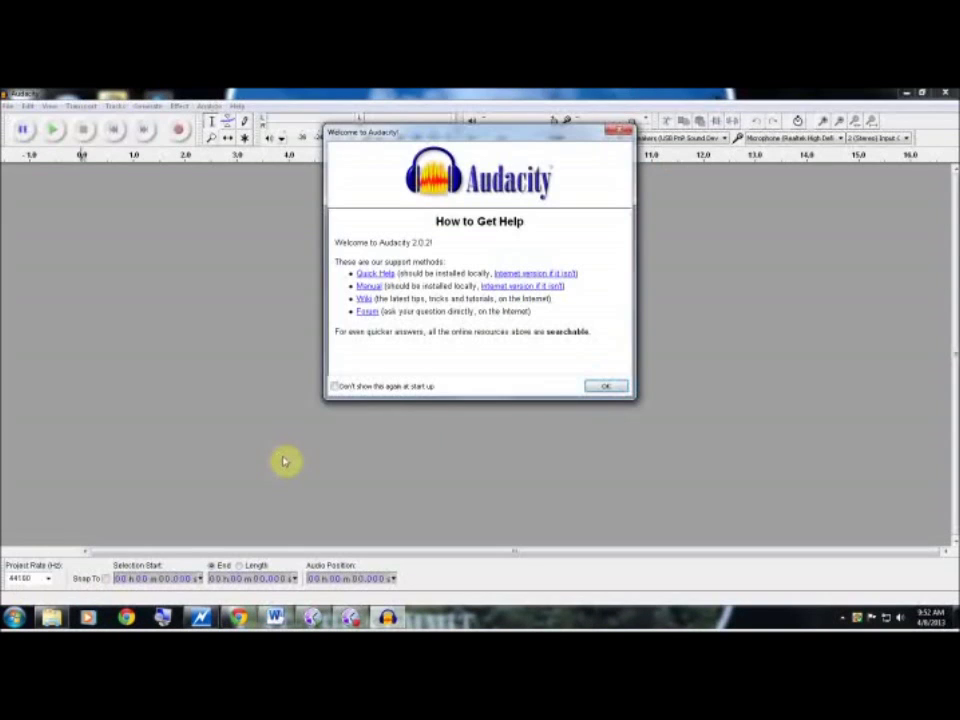
pyautogui.click(605, 389)
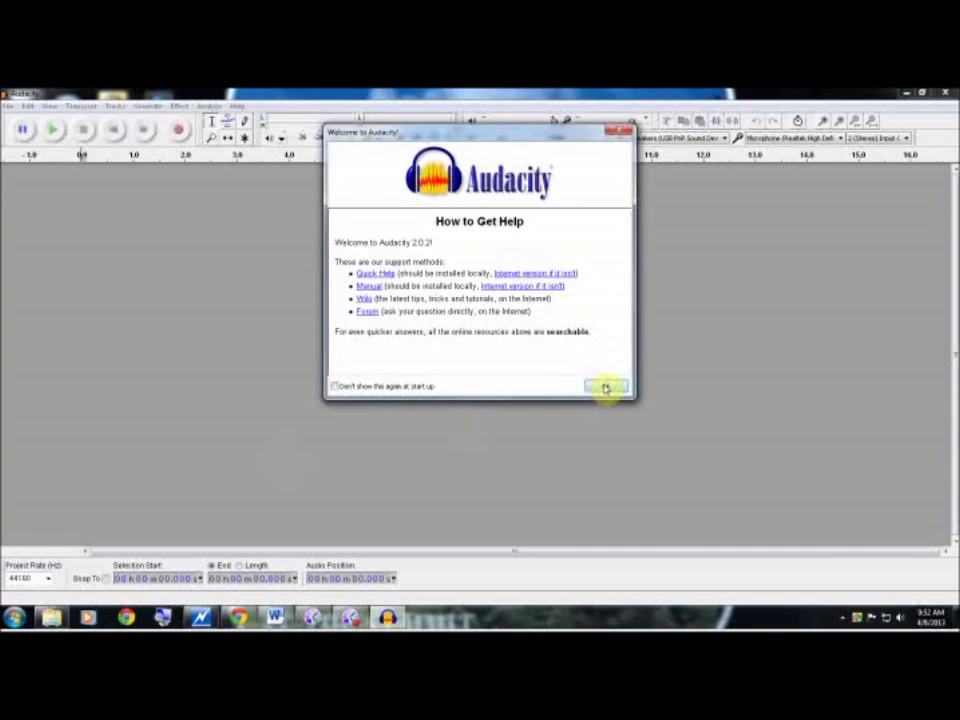
pyautogui.click(604, 387)
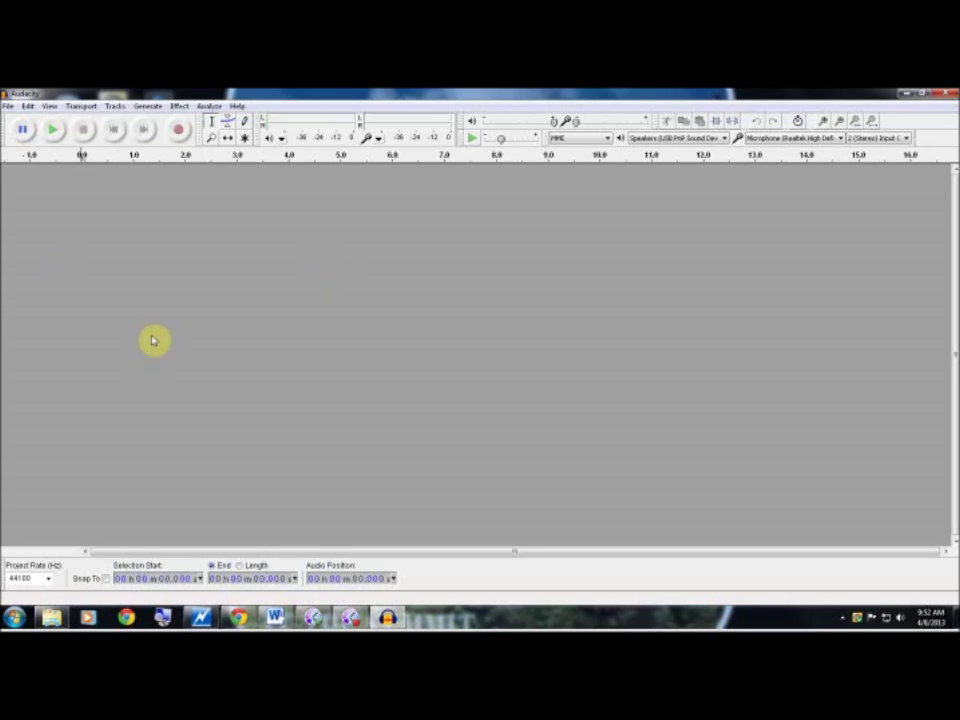
pyautogui.click(180, 133)
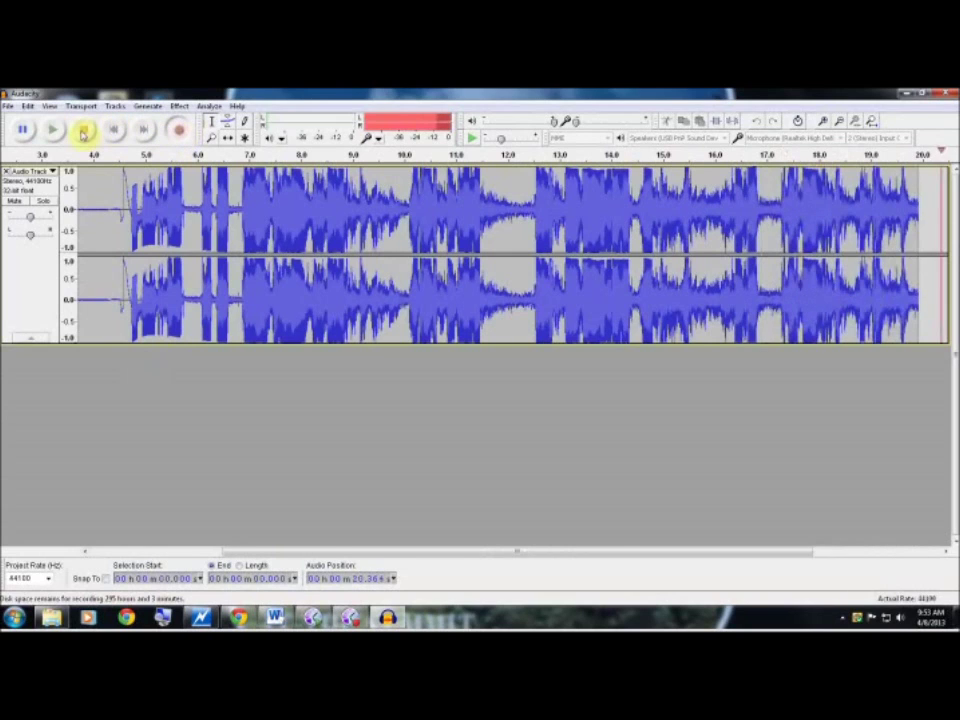
# Stop recording after about 24 seconds of captured sound.
pyautogui.click(85, 134)
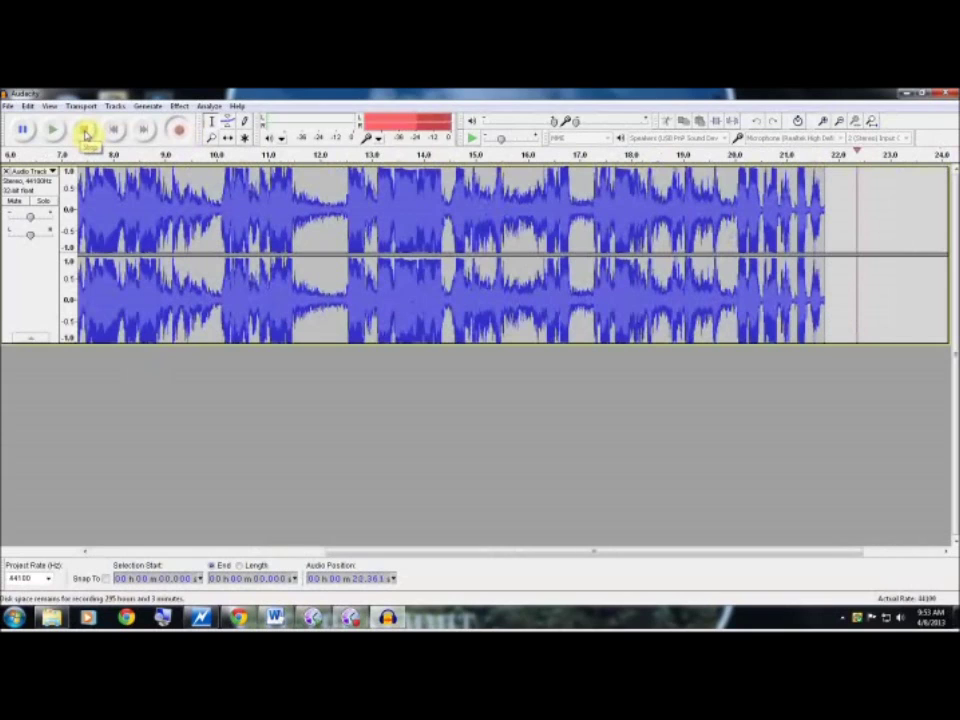
pyautogui.click(85, 134)
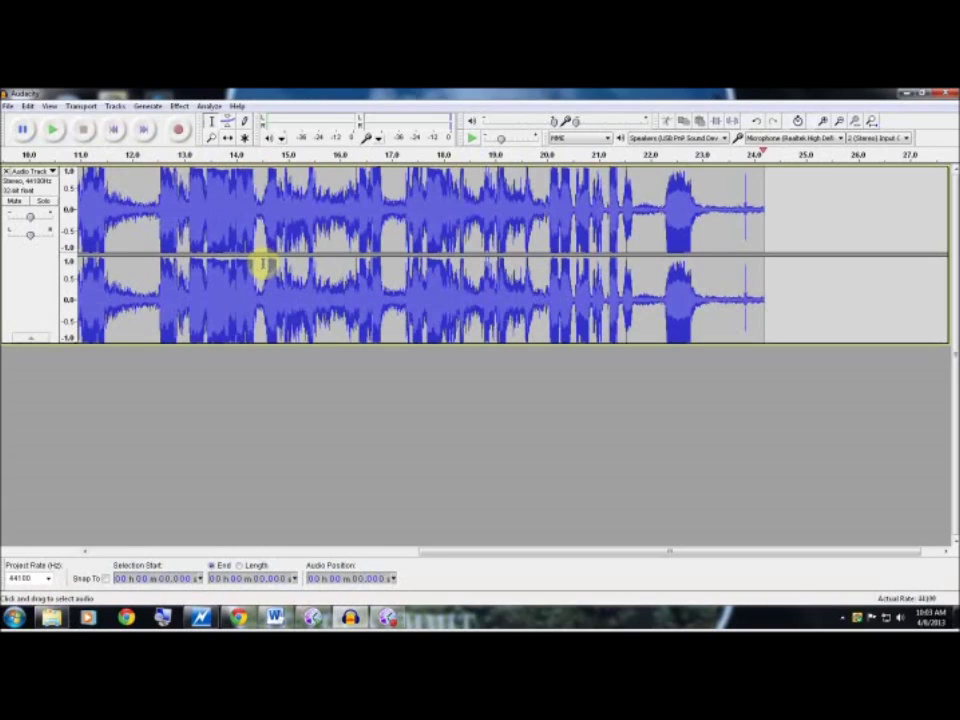
pyautogui.click(104, 224)
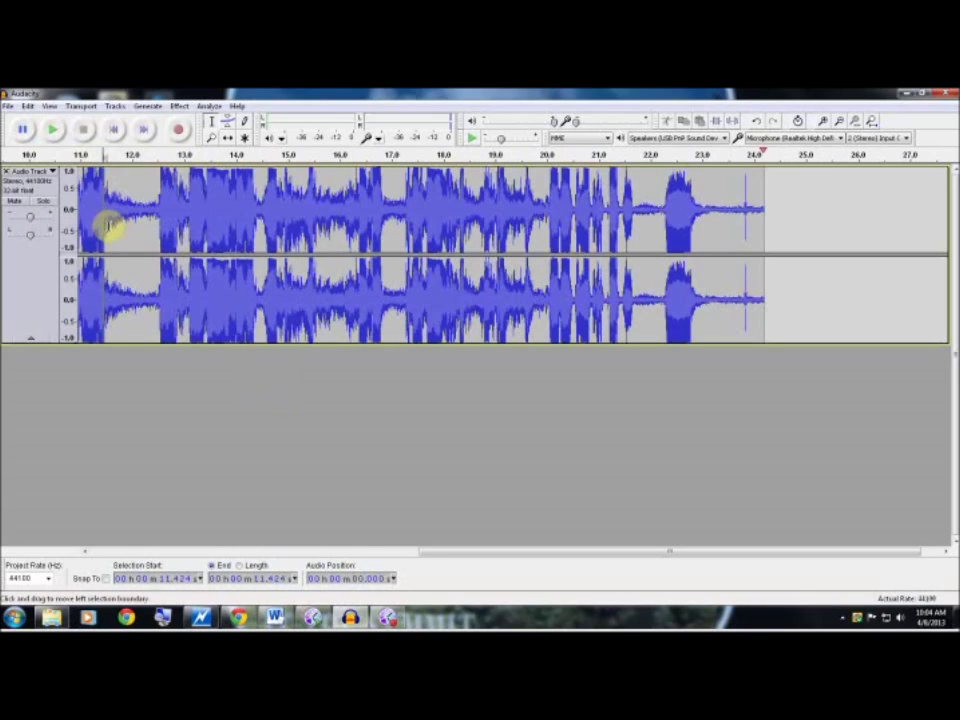
# Play the recording from about 11.5 seconds, then stop playback.
pyautogui.click(108, 224)
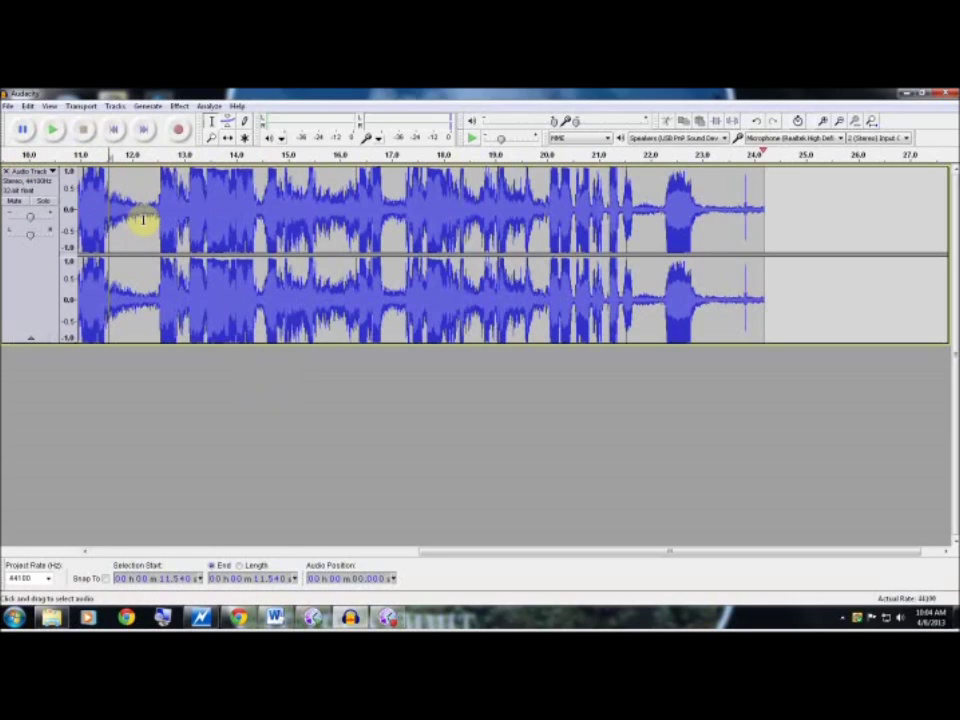
pyautogui.click(54, 131)
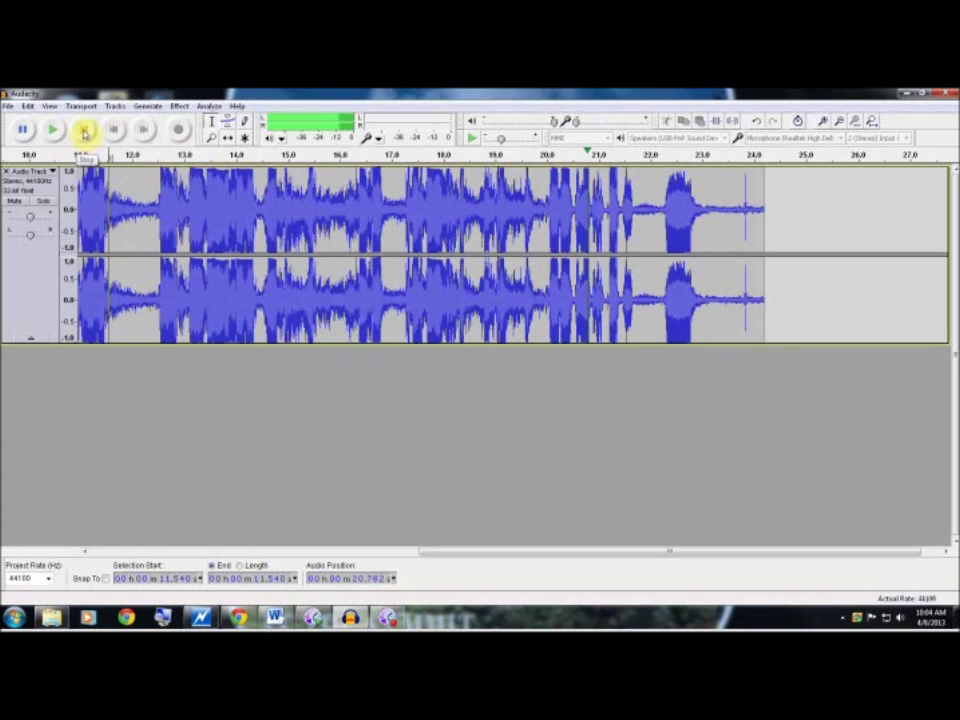
pyautogui.click(84, 131)
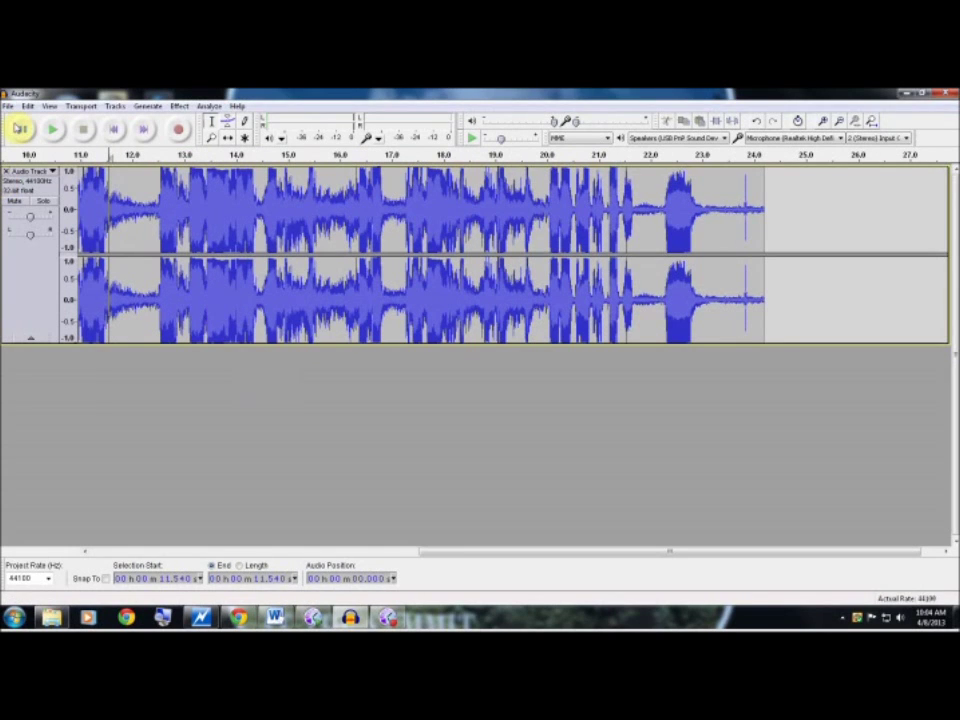
pyautogui.click(8, 106)
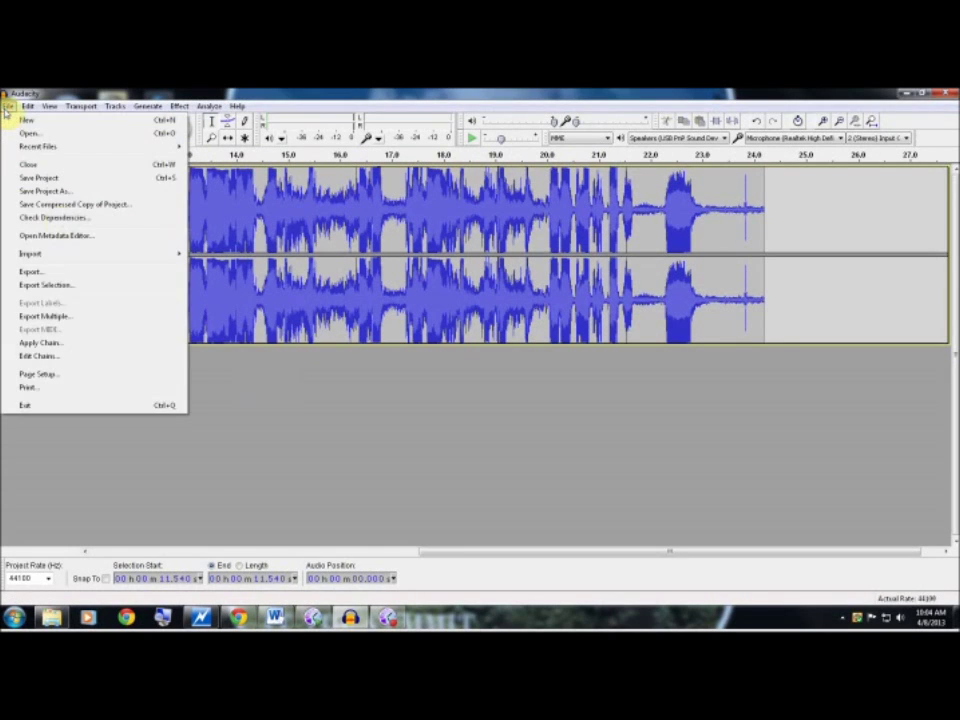
# Export the recording as an MP3 named 'Sample' to the DAY (F:) drive, accepting the metadata.
pyautogui.click(31, 272)
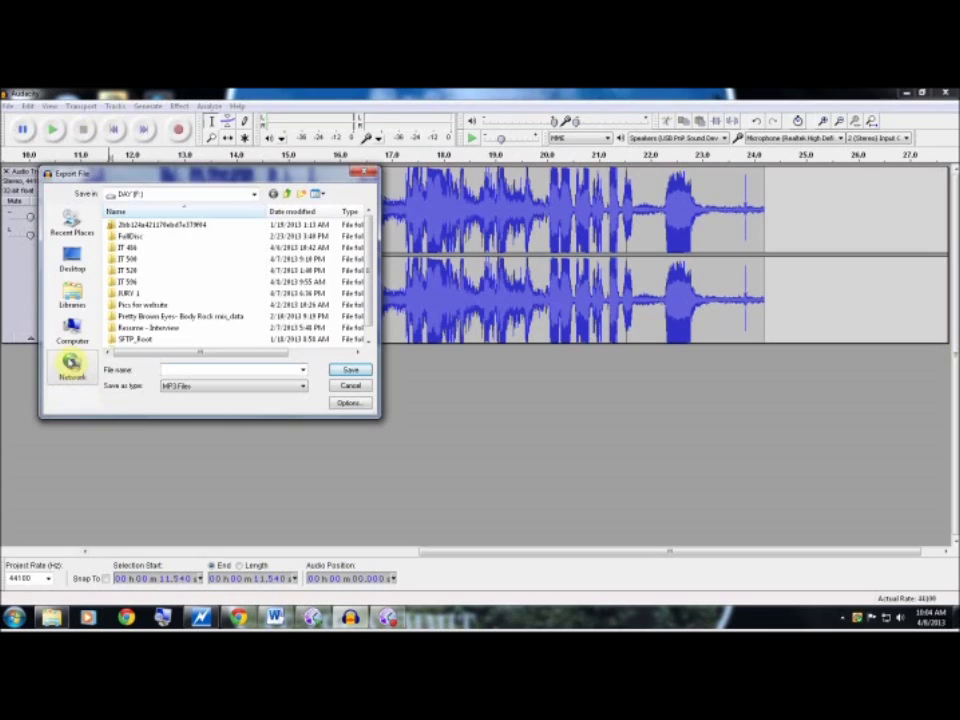
pyautogui.click(78, 333)
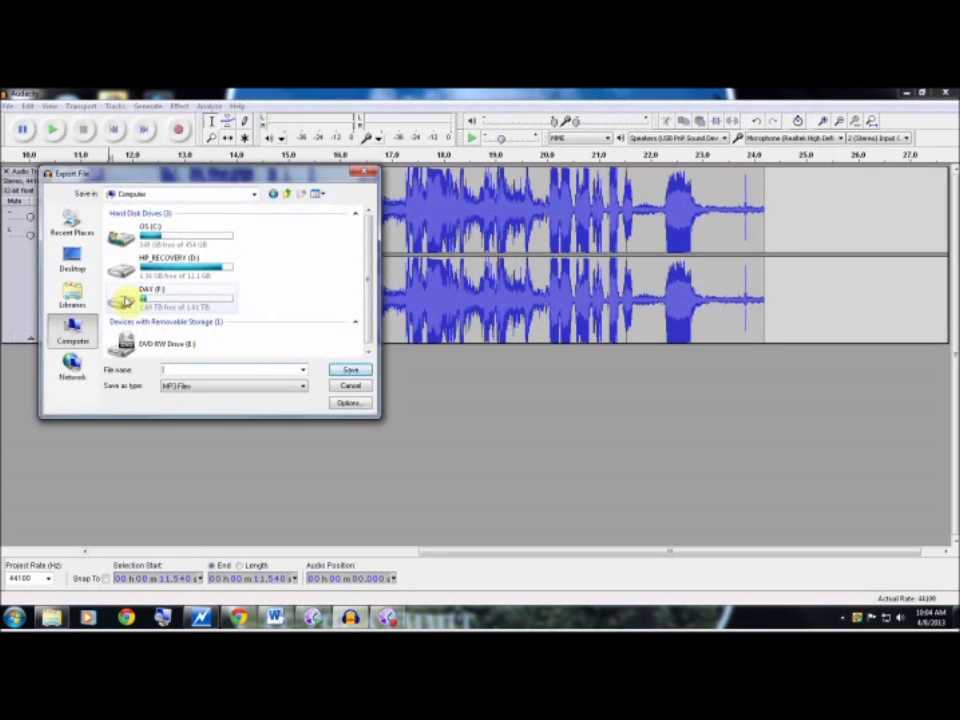
pyautogui.click(124, 298)
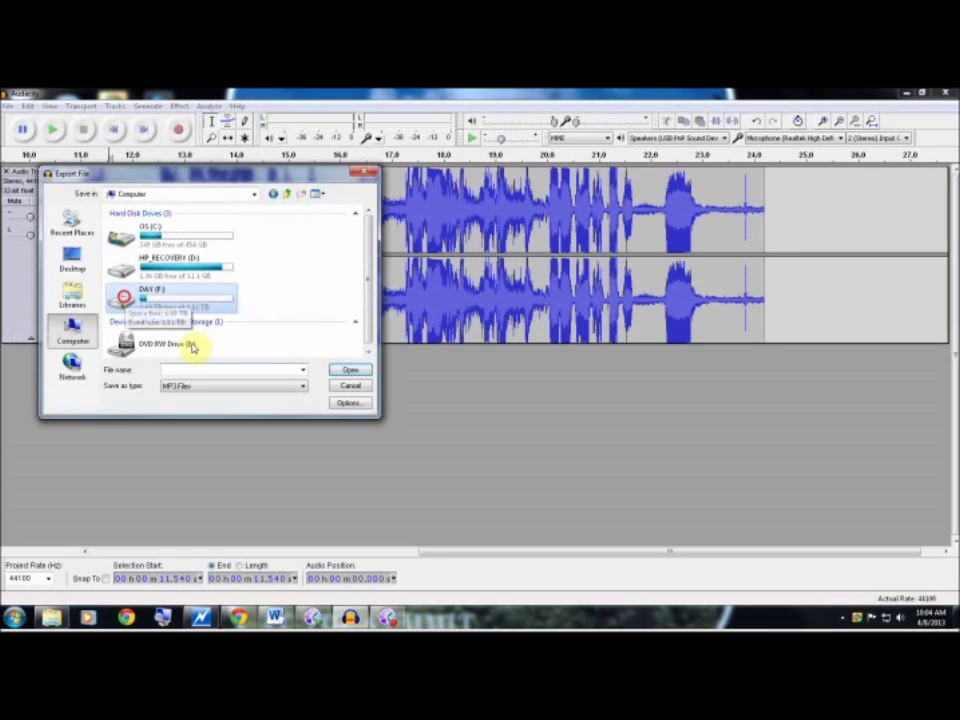
pyautogui.click(237, 369)
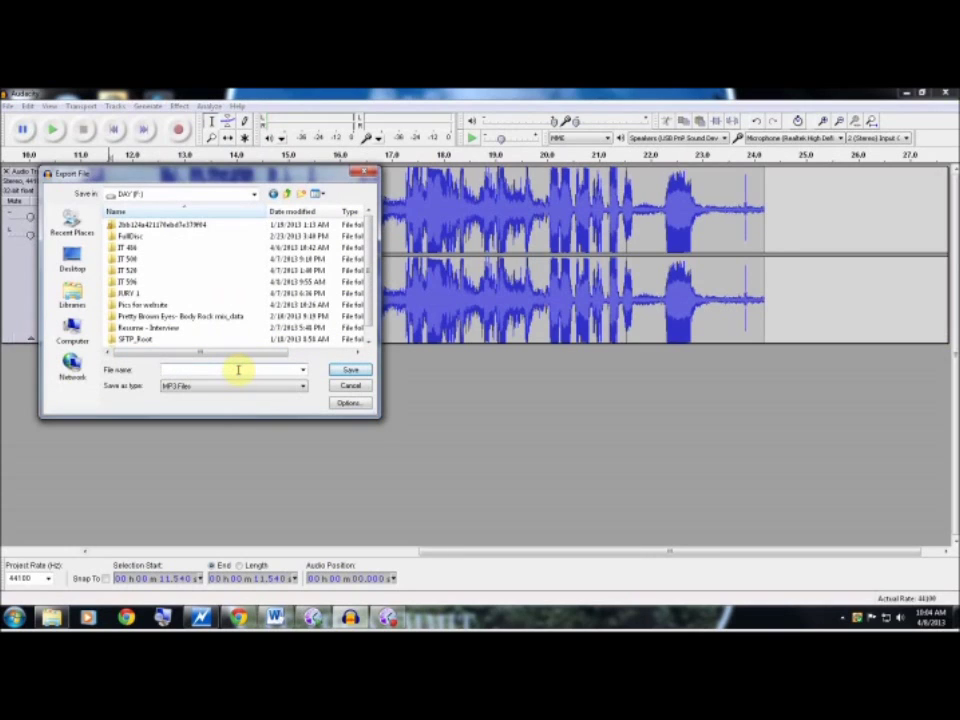
pyautogui.write('Sample')
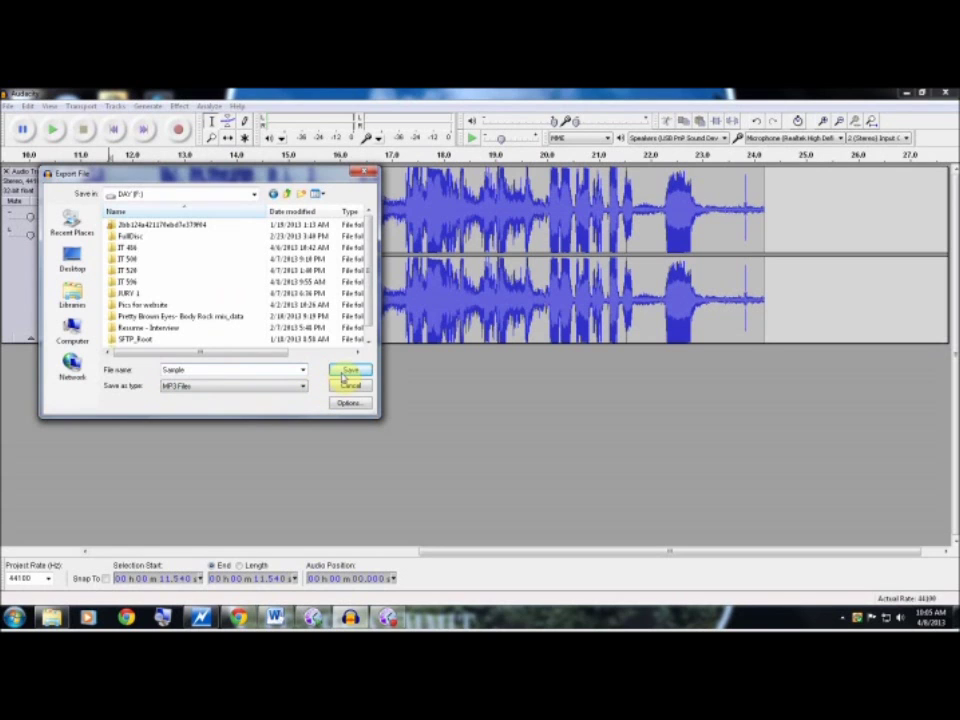
pyautogui.click(354, 368)
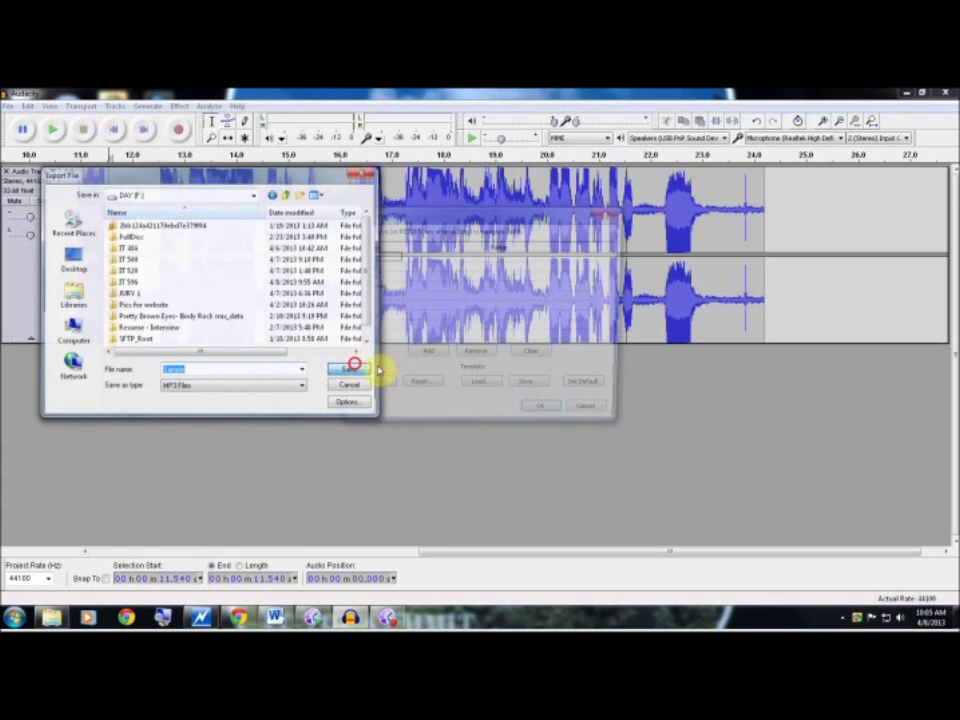
pyautogui.click(541, 416)
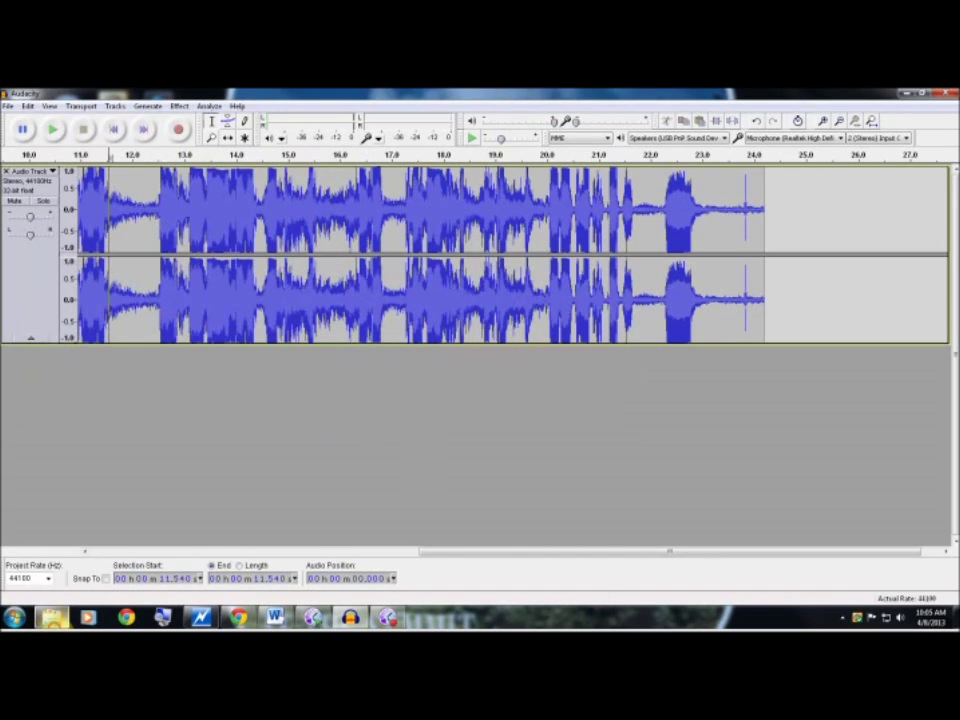
# In Windows Explorer, browse to the DAY (F:) drive and open the exported Sample MP3.
pyautogui.click(52, 617)
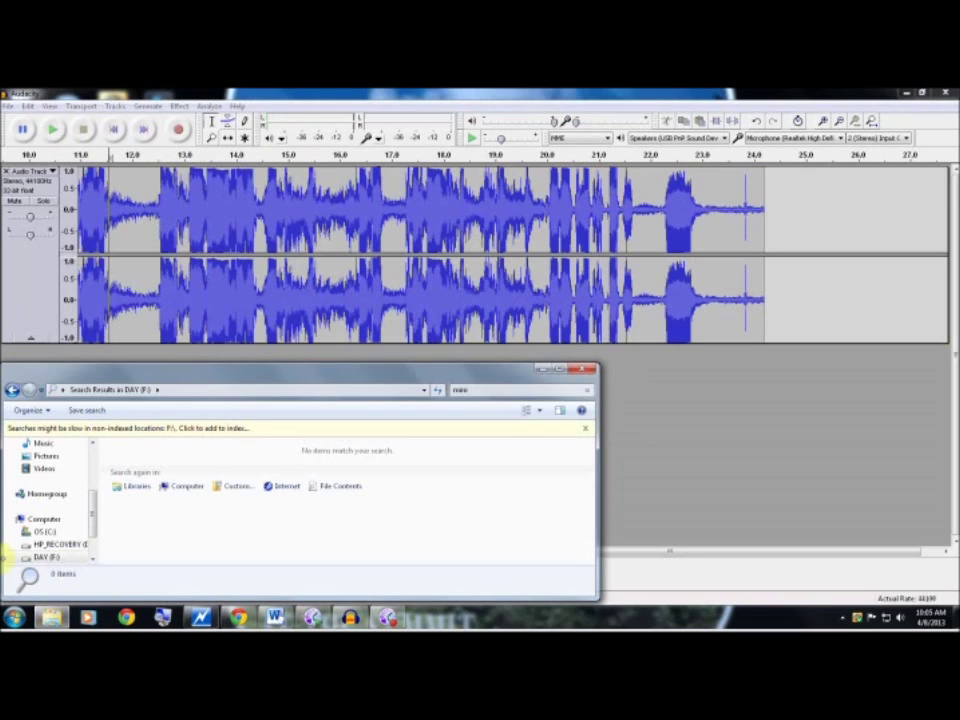
pyautogui.click(36, 531)
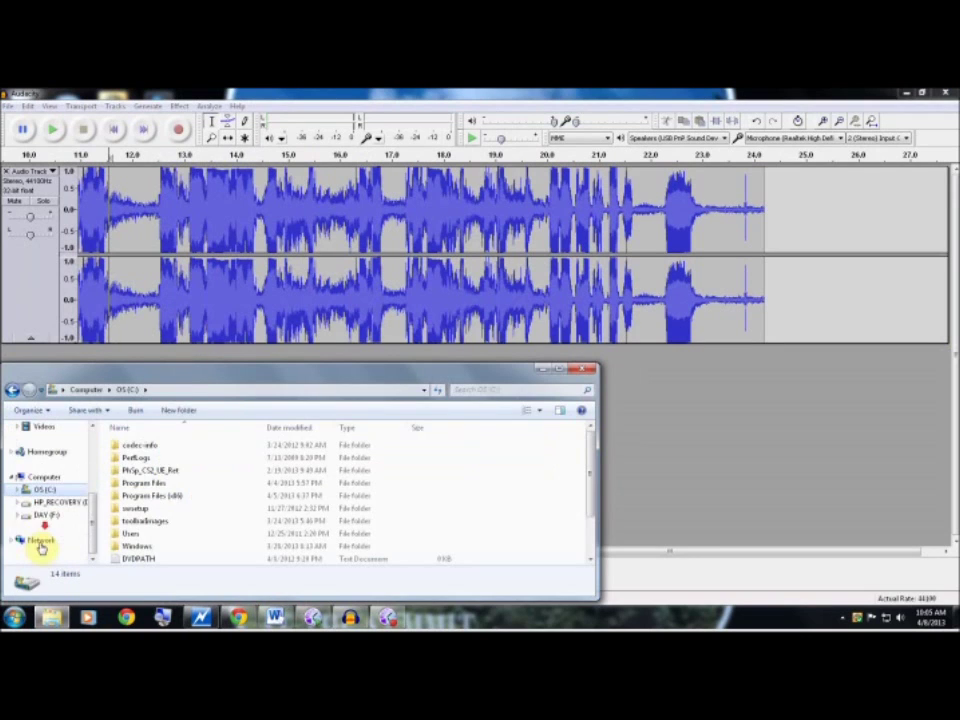
pyautogui.click(47, 518)
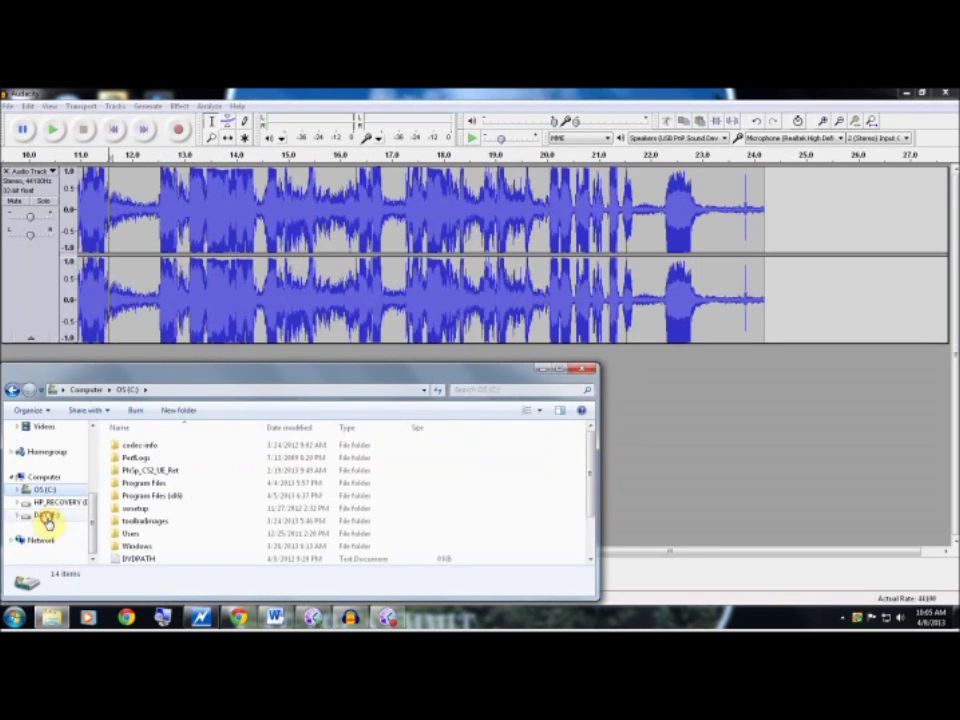
pyautogui.click(188, 505)
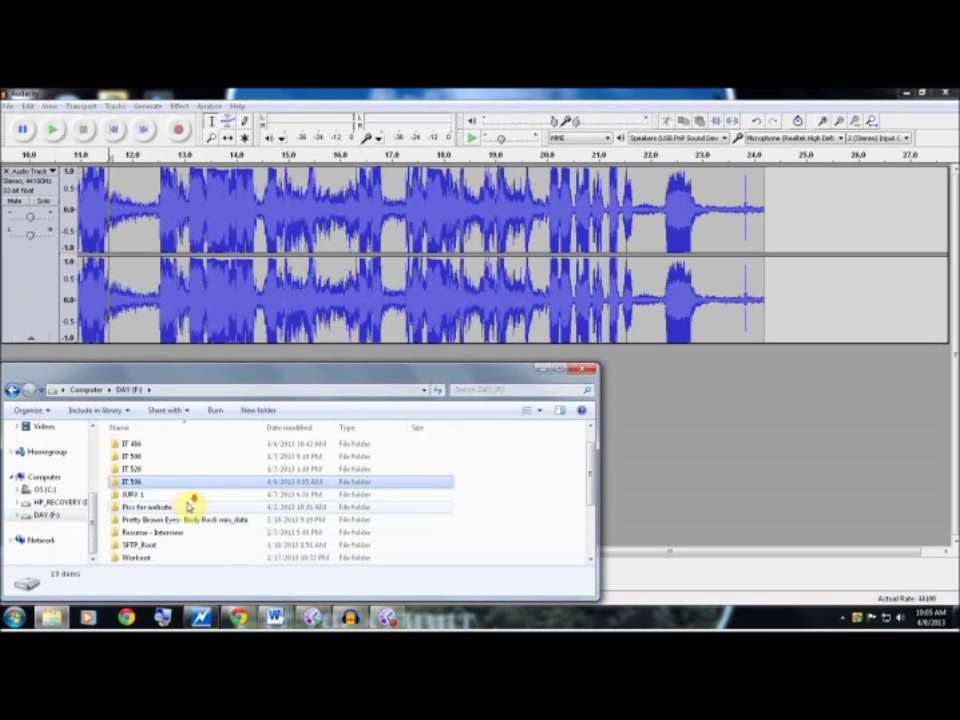
pyautogui.scroll(-2, 188, 505)
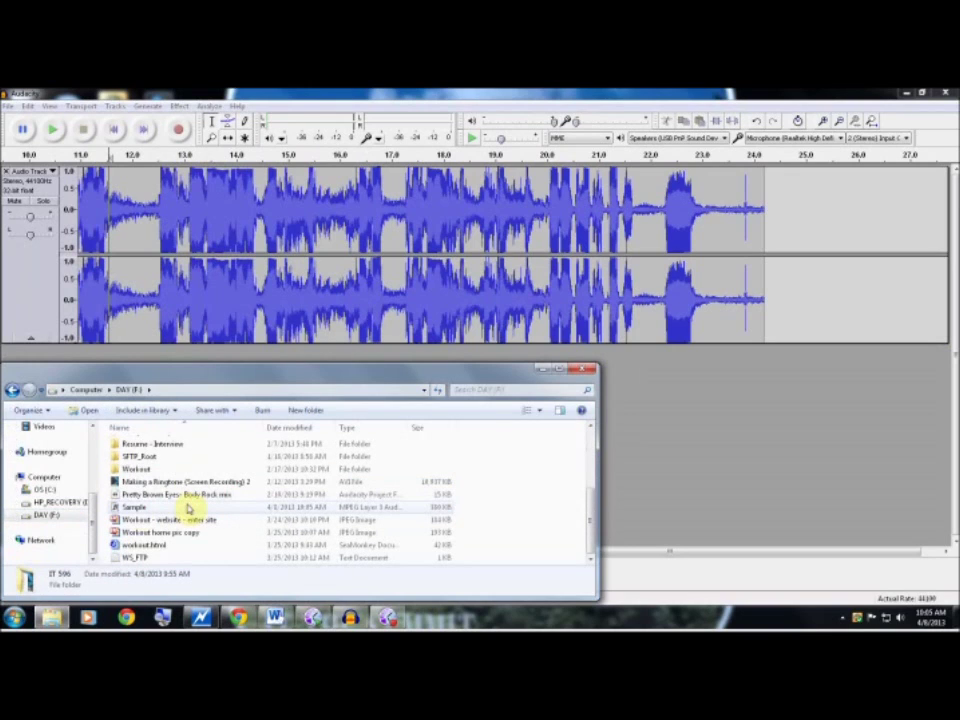
pyautogui.click(135, 510)
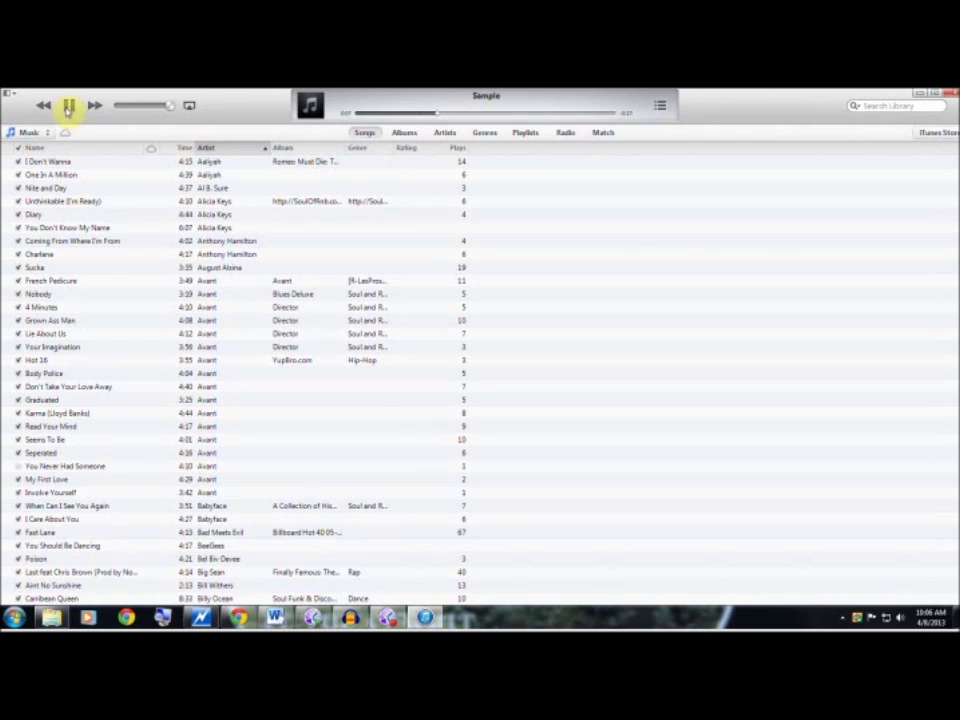
# Pause Sample in iTunes and bring Audacity and the Explorer window back to the front.
pyautogui.click(68, 107)
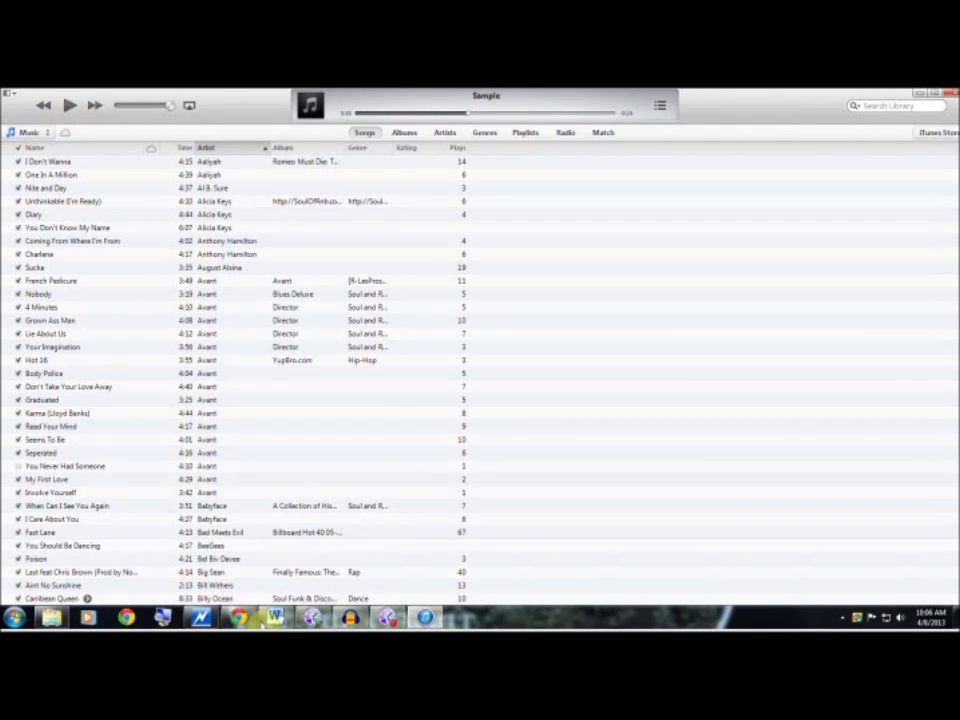
pyautogui.moveTo(316, 620)
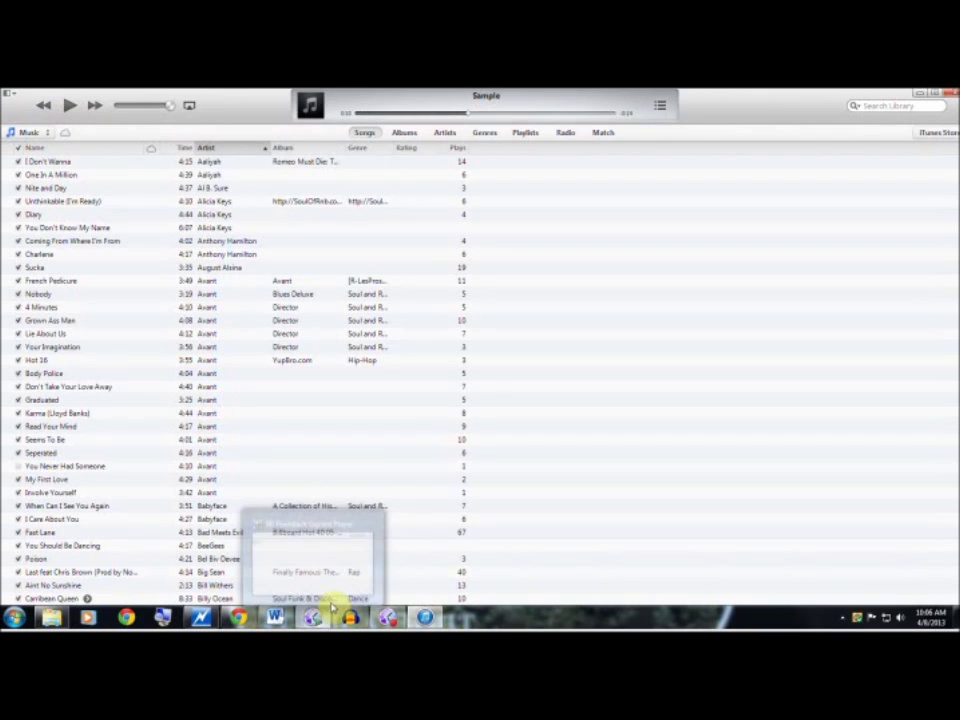
pyautogui.click(425, 620)
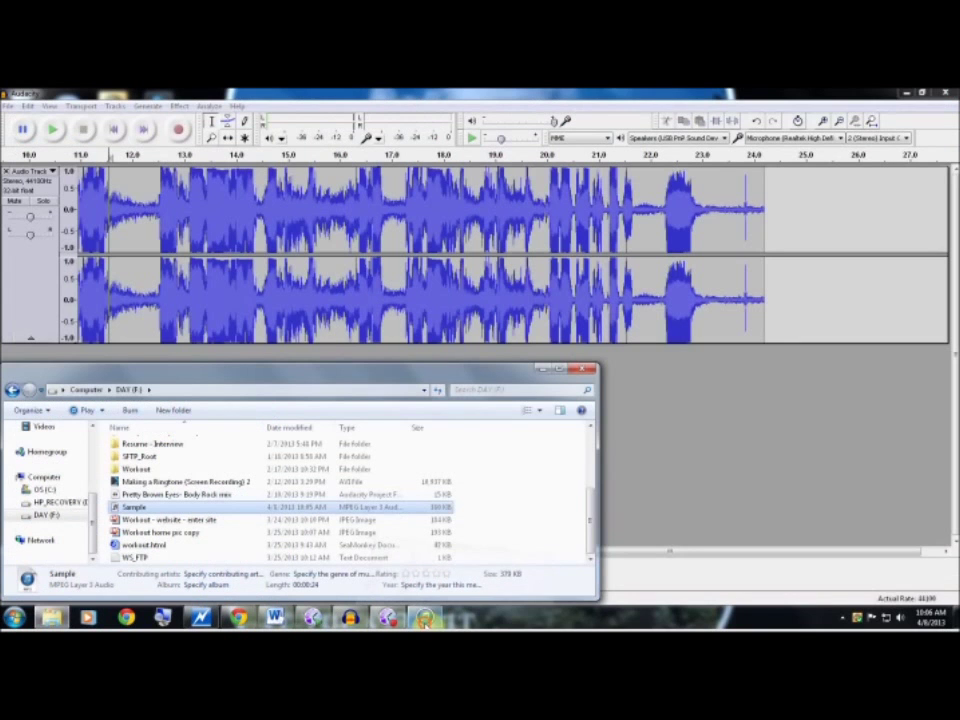
# Minimise the Explorer window and close the Audacity project without saving changes.
pyautogui.click(538, 368)
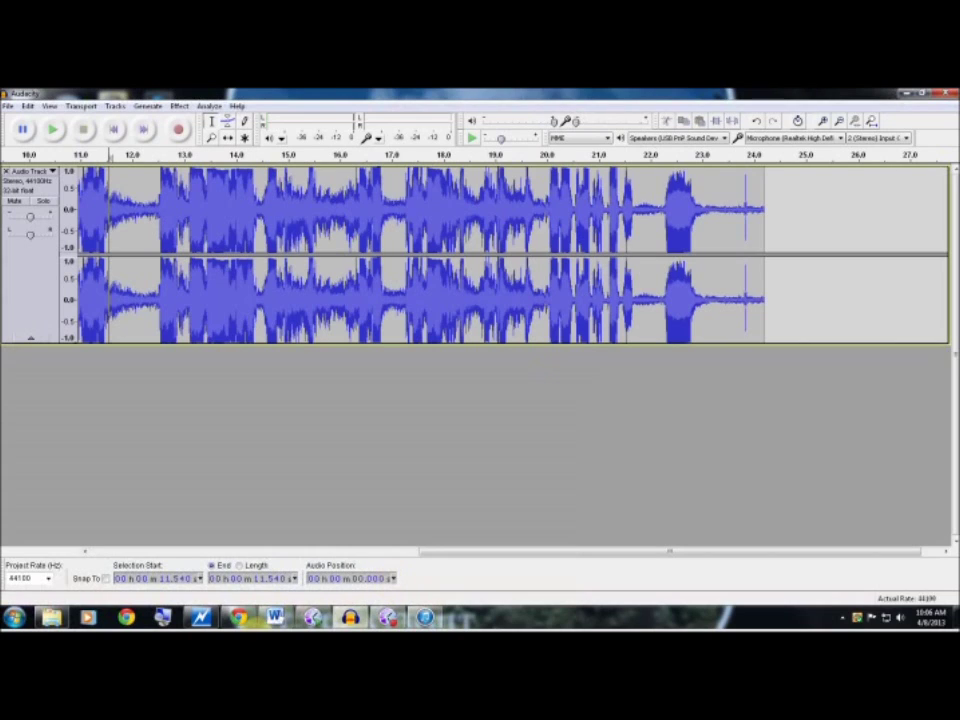
pyautogui.moveTo(238, 617)
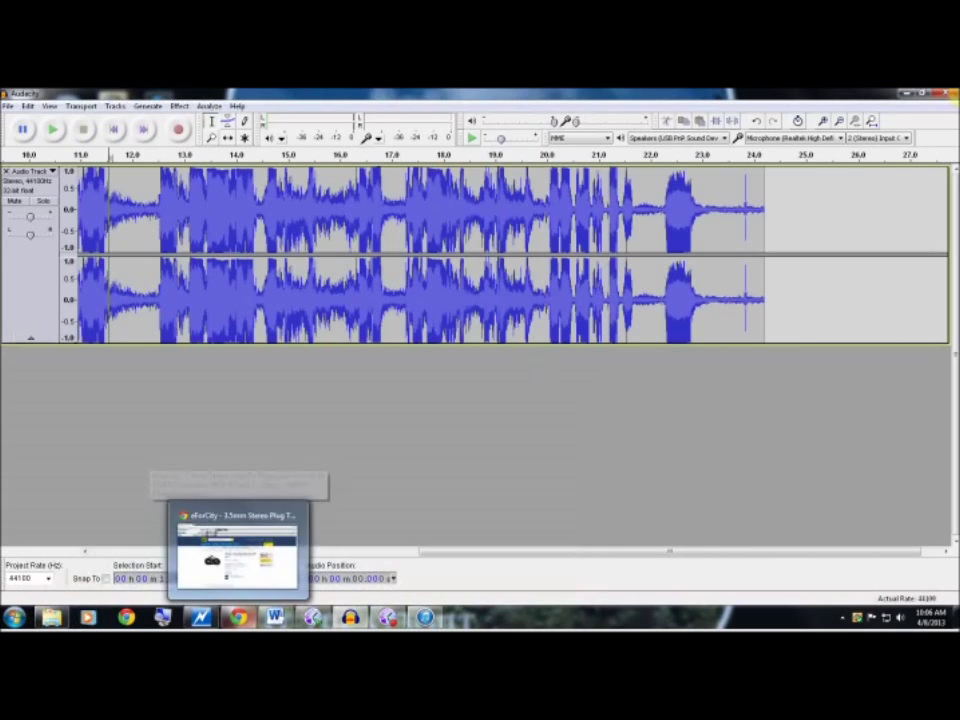
pyautogui.hotkey('ctrl', 'w')
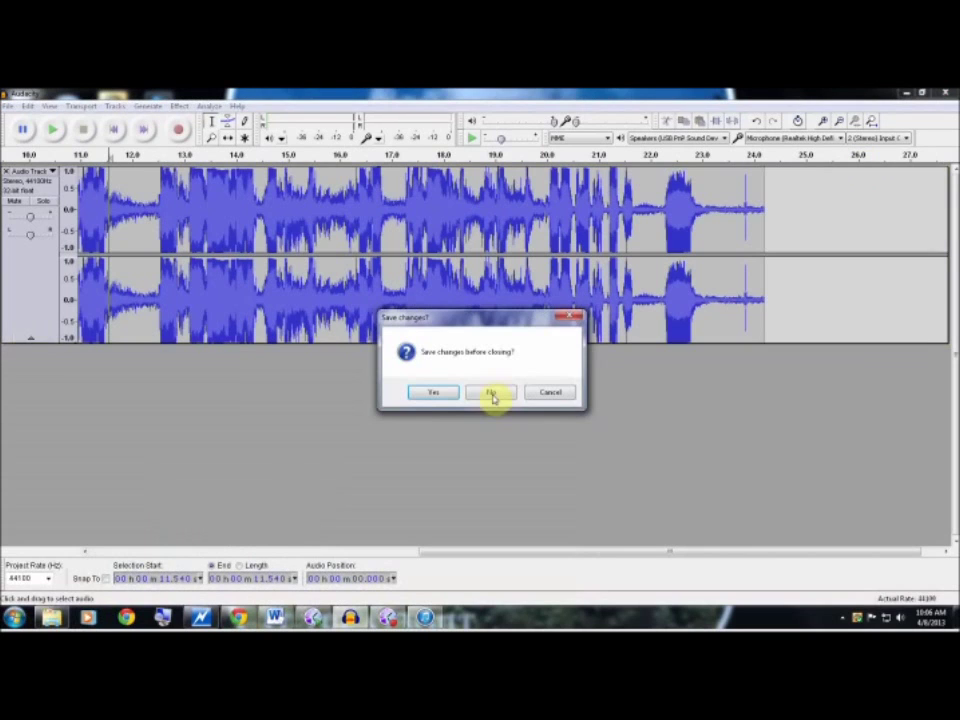
pyautogui.click(492, 396)
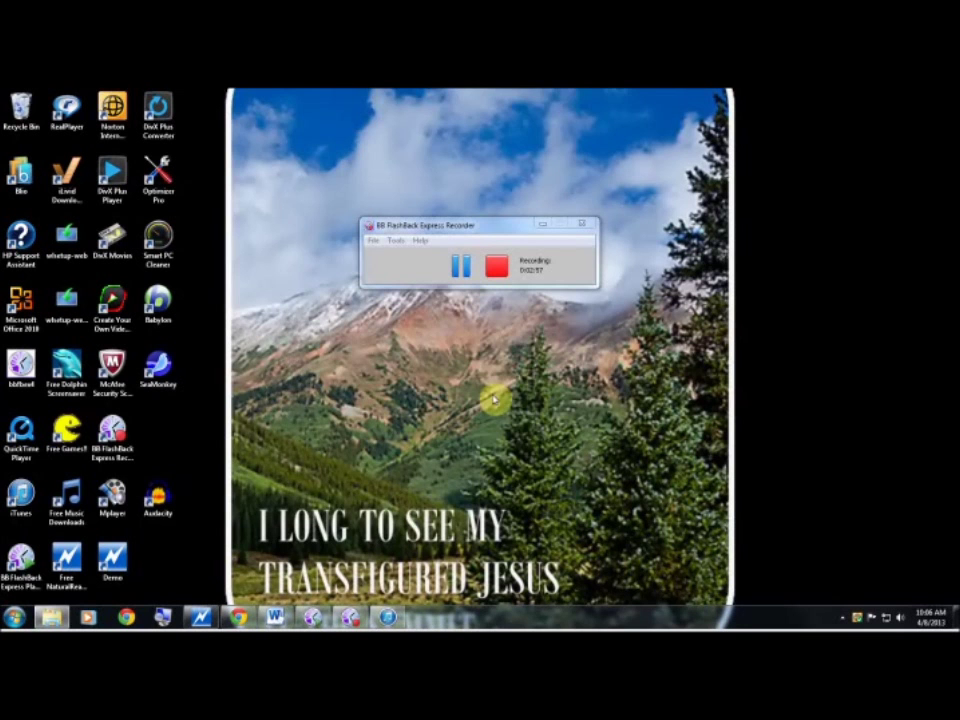